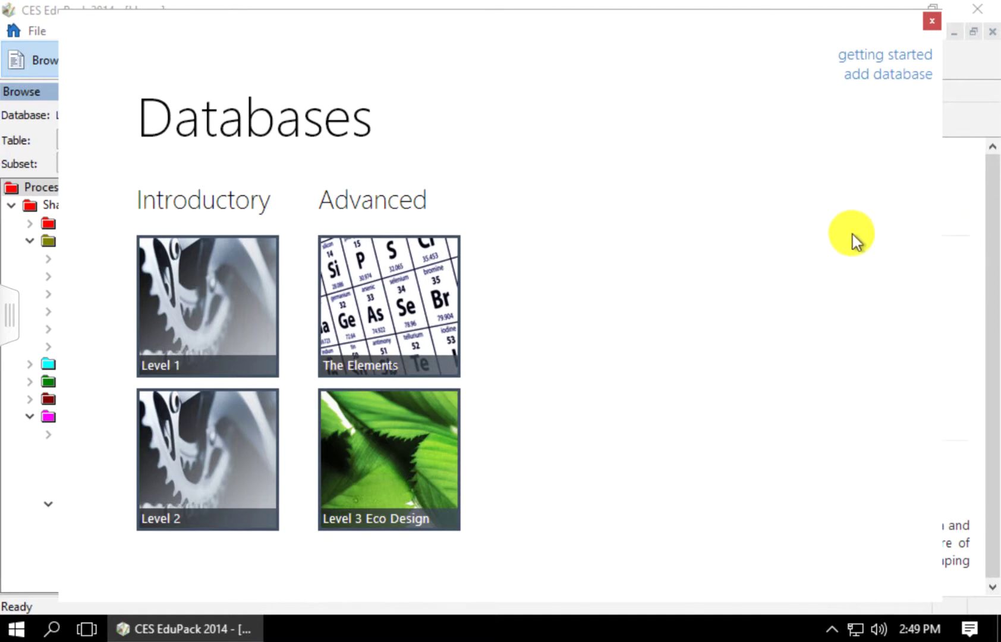
# Load the Level 2 database with its MaterialUniverse table and Edu Level 2 subset.
pyautogui.click(223, 424)
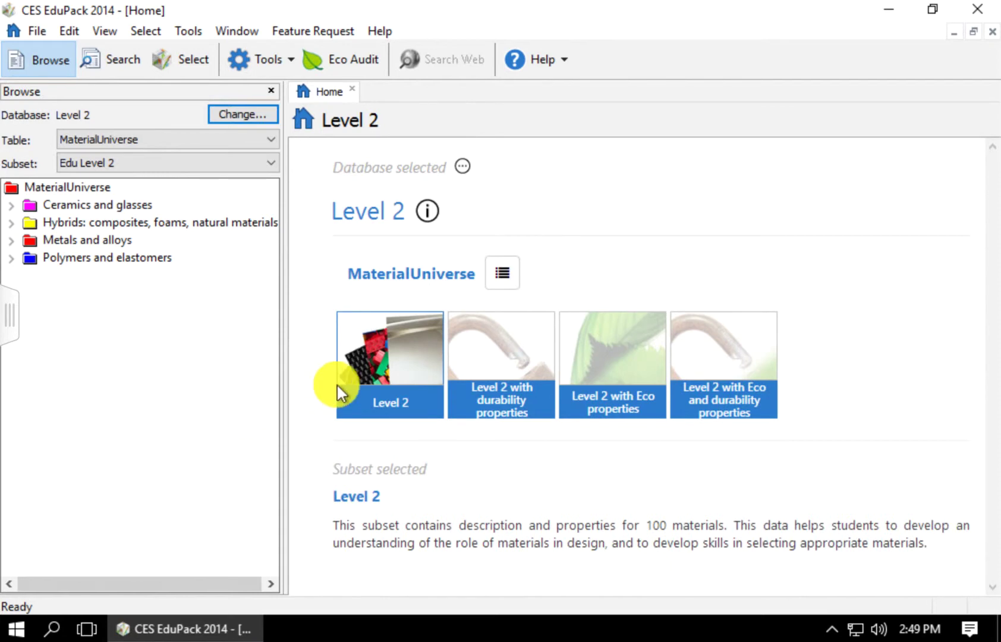
# Switch to the ProcessUniverse table and highlight '106 manufacturing processes' in its description.
pyautogui.click(503, 278)
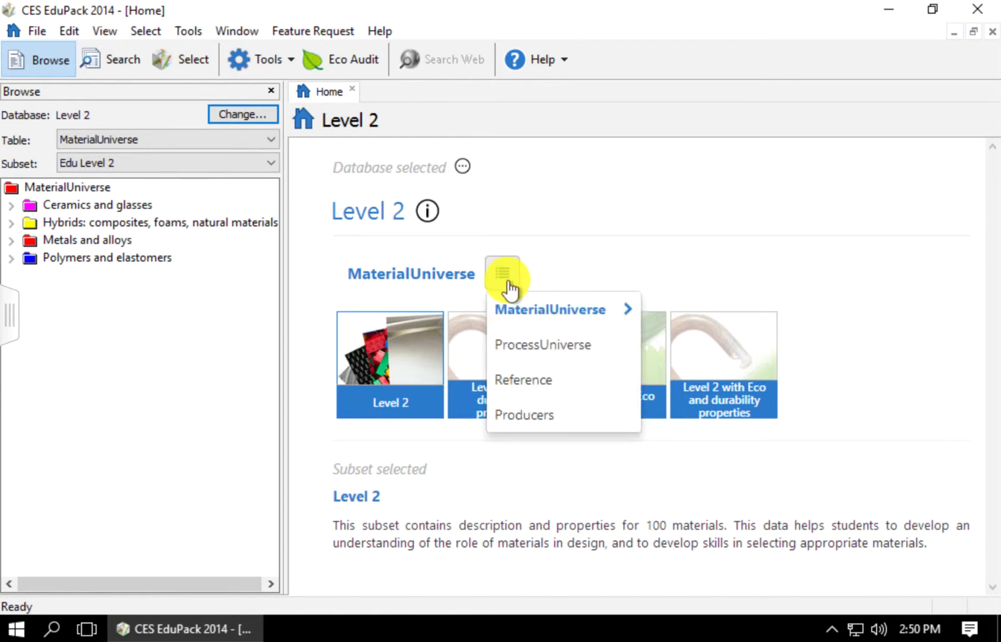
pyautogui.click(523, 342)
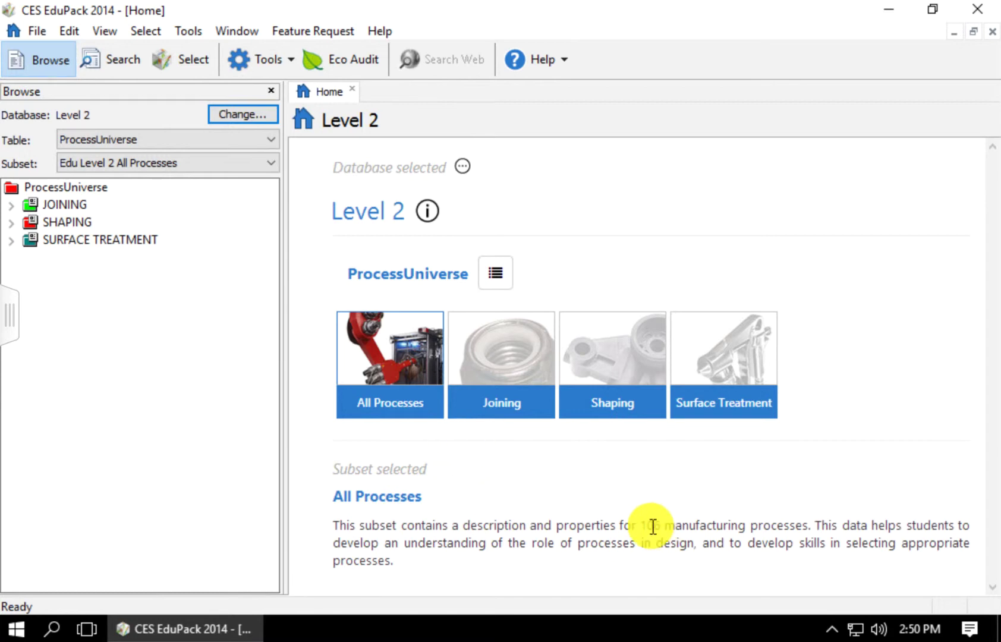
pyautogui.moveTo(639, 525); pyautogui.dragTo(802, 526)
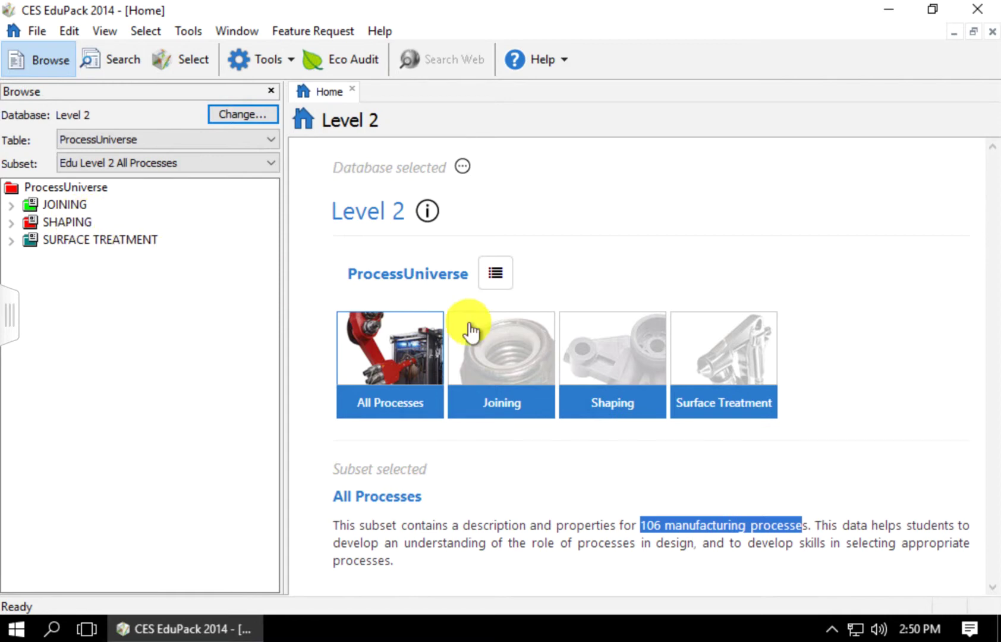
# Apply the Shaping subset, expand Molding > Thermoplastic molding, and select Injection molding, thermoplastics.
pyautogui.click(587, 341)
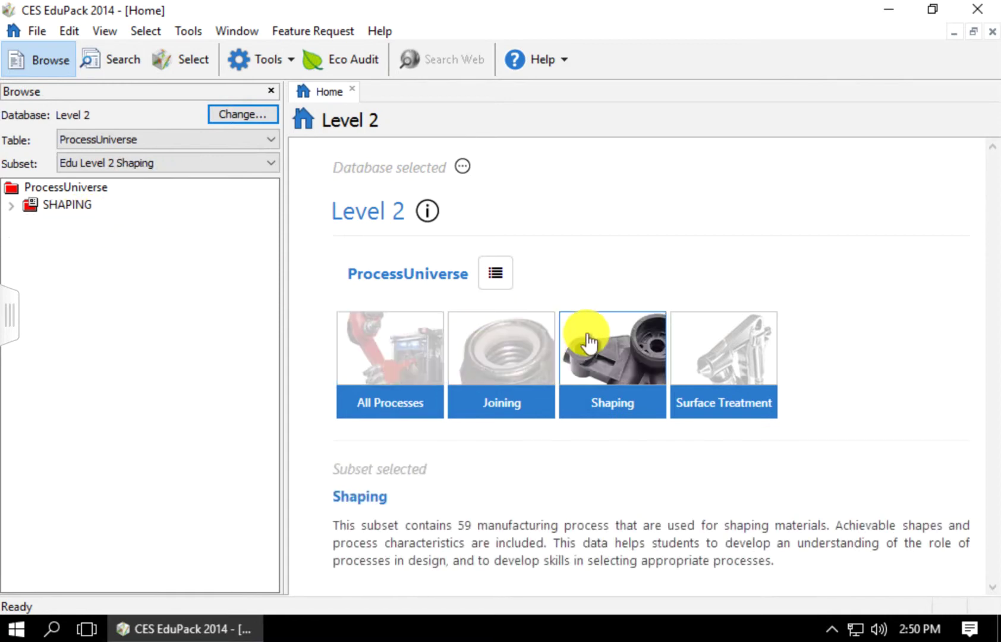
pyautogui.click(11, 205)
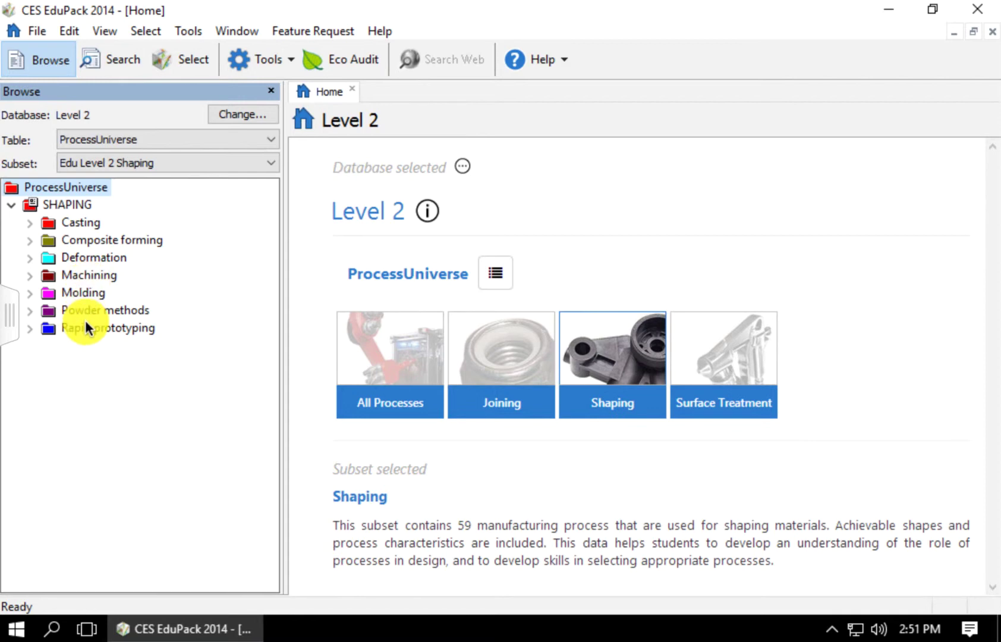
pyautogui.click(76, 291)
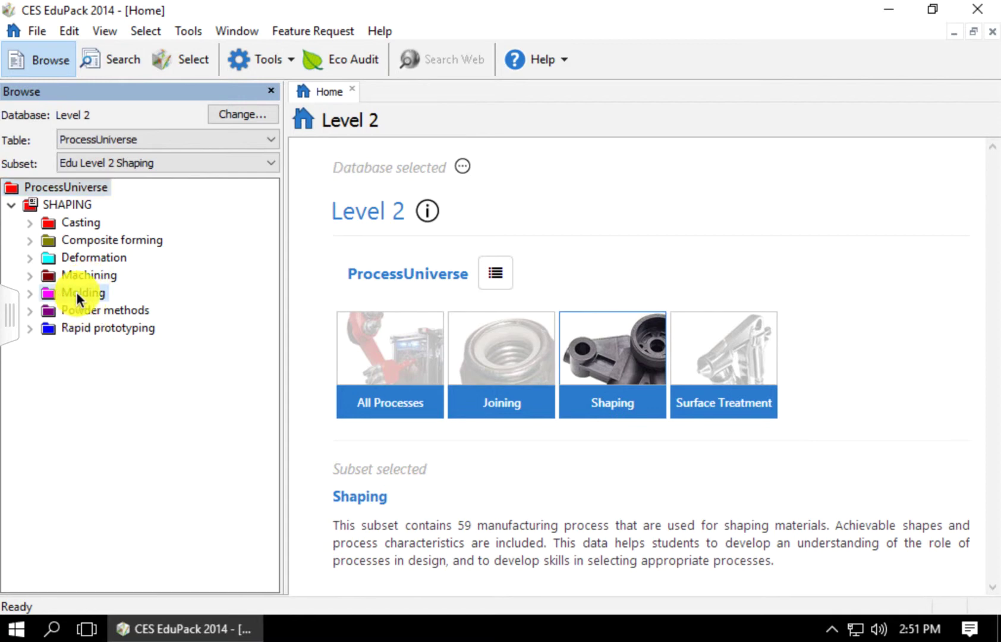
pyautogui.doubleClick(70, 293)
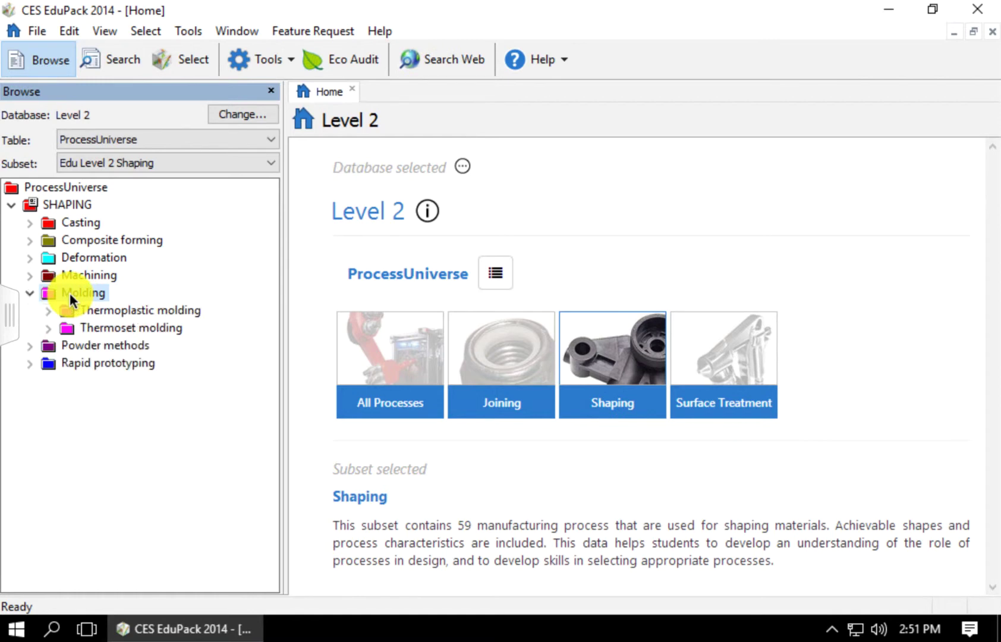
pyautogui.click(101, 307)
pyautogui.doubleClick(111, 306)
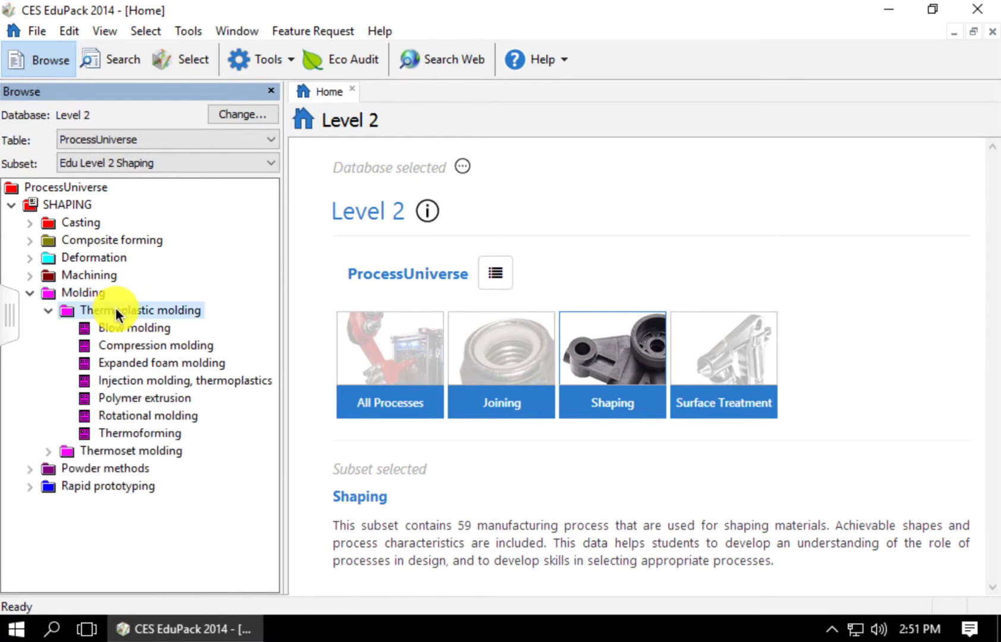
pyautogui.click(126, 378)
# Open the Injection molding, thermoplastics datasheet in its own tab.
pyautogui.click(129, 379)
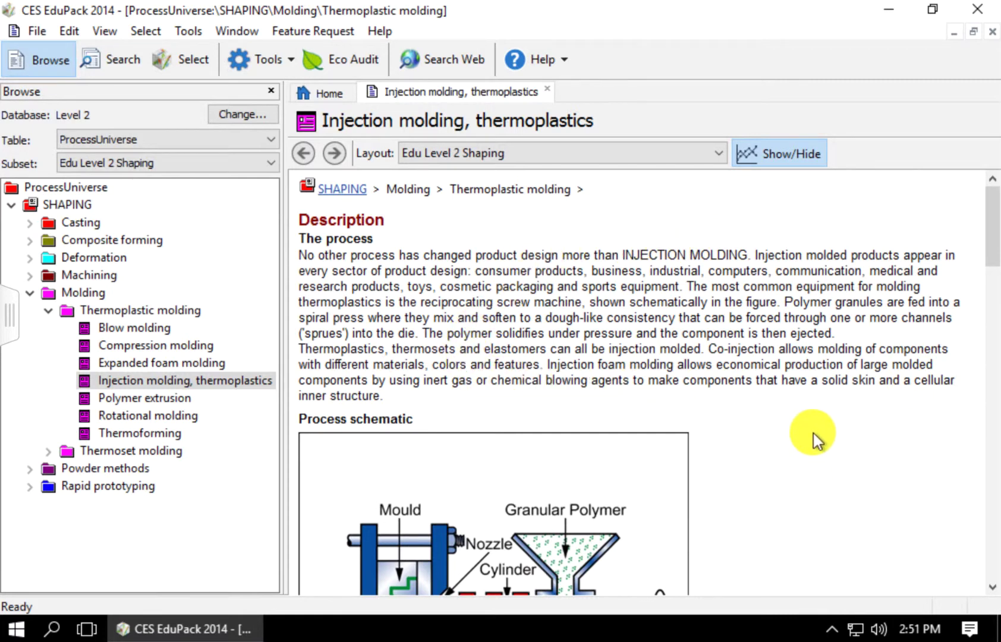
pyautogui.scroll(-3, 812, 434)
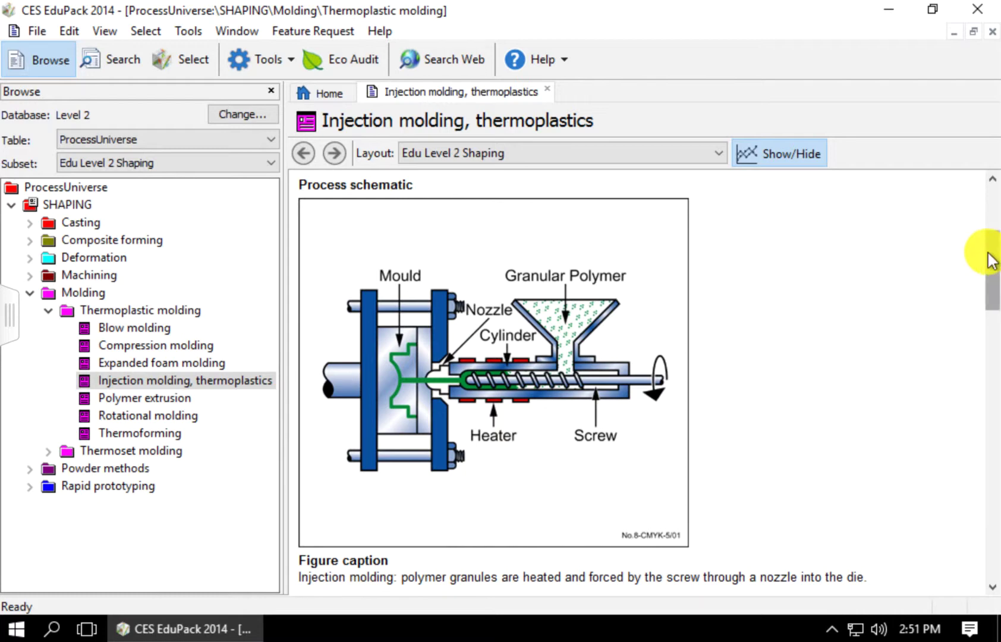
pyautogui.moveTo(991, 262)
pyautogui.mouseDown()
pyautogui.moveTo(980, 349)
pyautogui.moveTo(966, 330)
pyautogui.mouseUp()
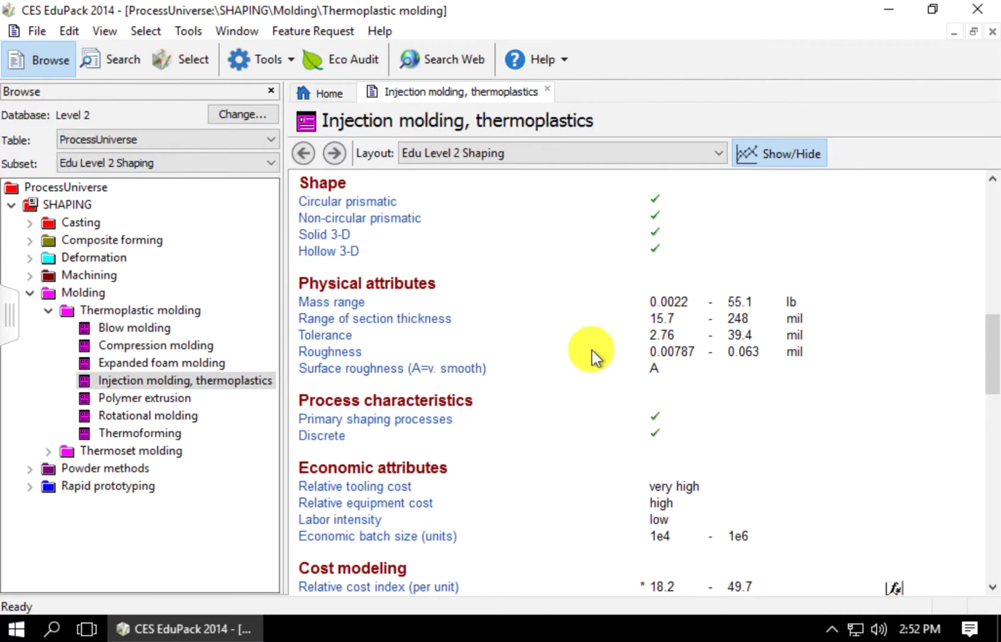
pyautogui.scroll(-1, 809, 439)
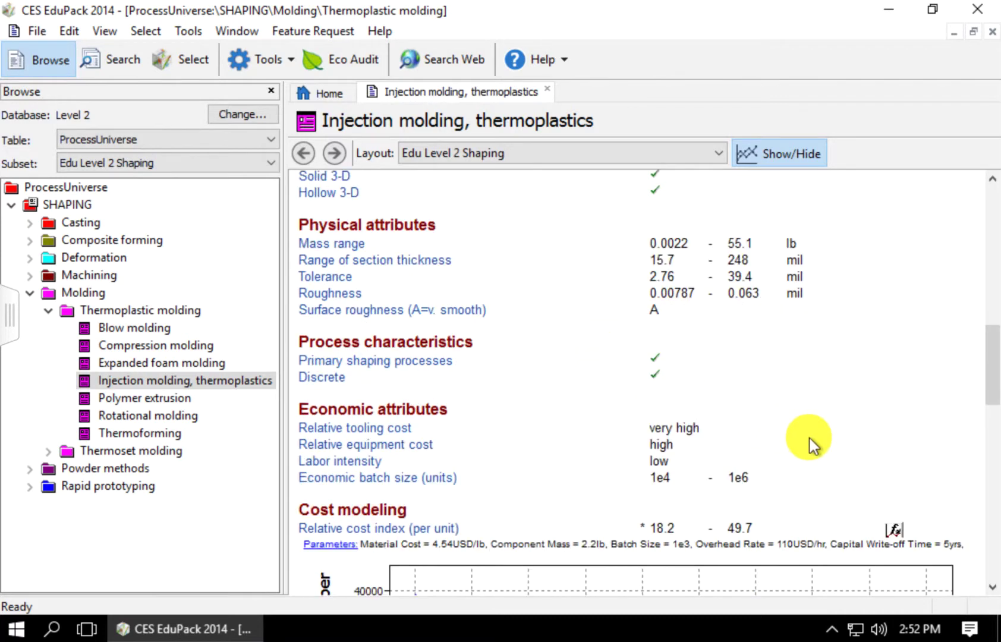
pyautogui.scroll(-1, 809, 439)
pyautogui.scroll(-1, 809, 438)
pyautogui.scroll(-1, 809, 439)
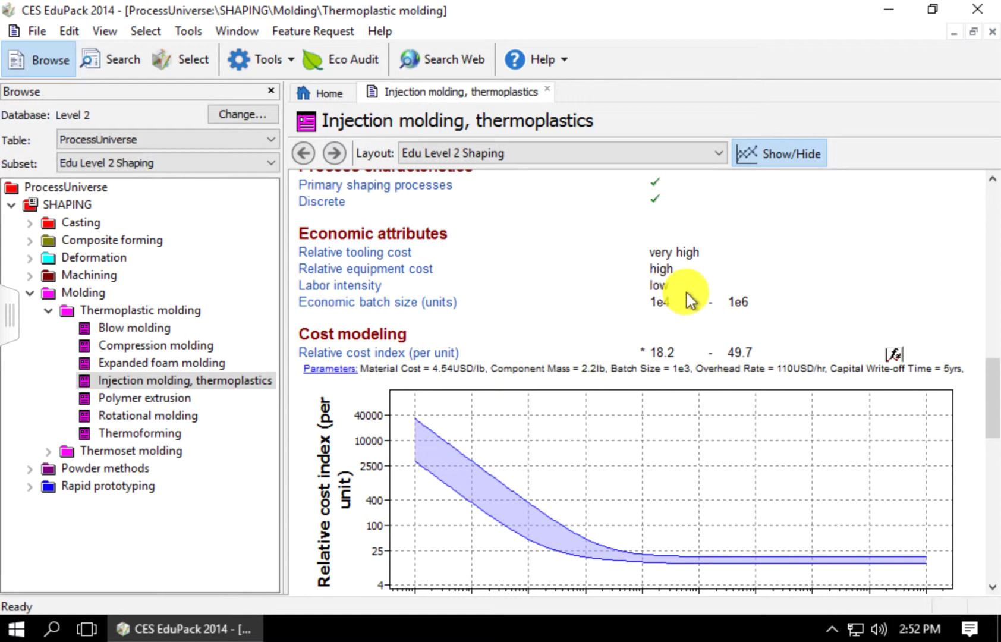
pyautogui.scroll(-1, 562, 348)
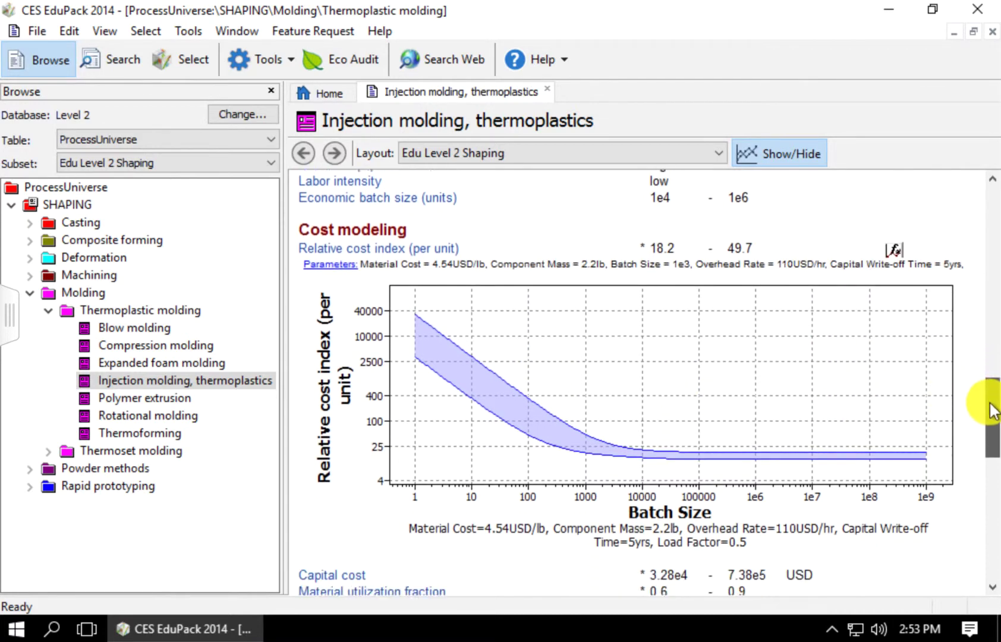
pyautogui.moveTo(991, 392); pyautogui.dragTo(983, 422)
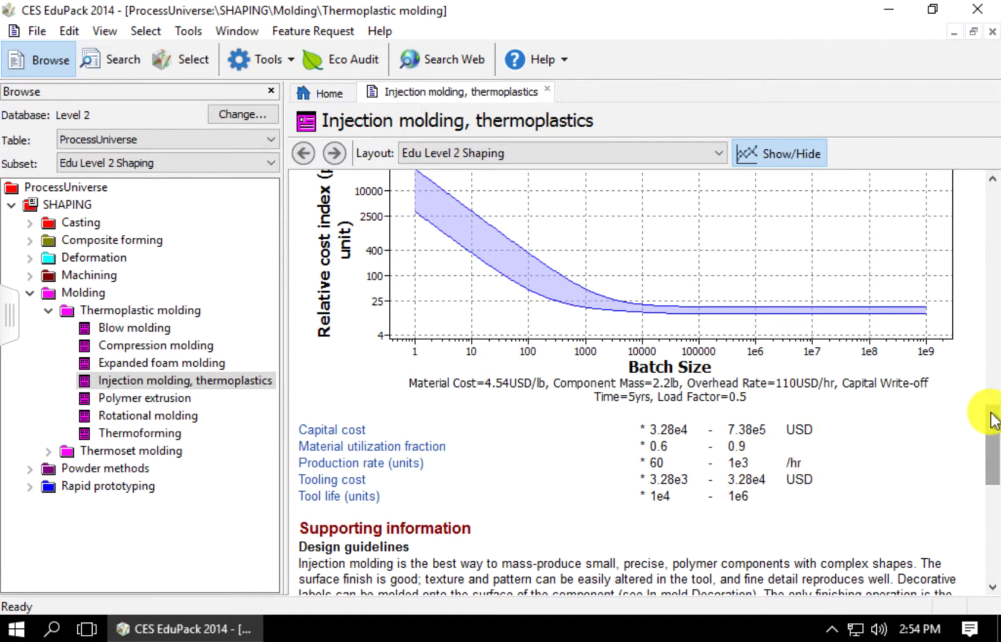
pyautogui.moveTo(991, 420); pyautogui.dragTo(976, 470)
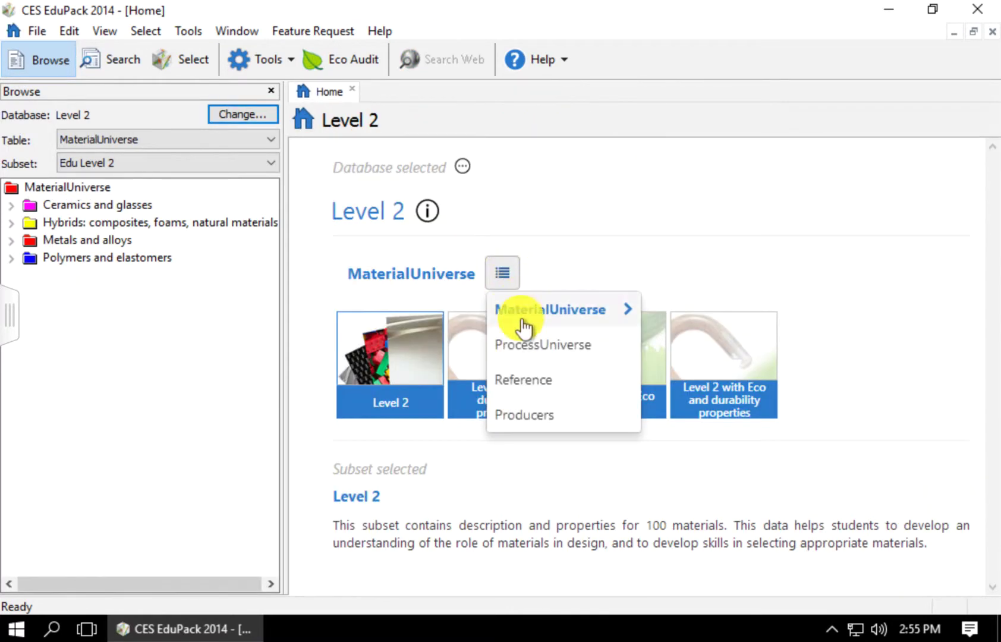
# Show the Level 2 ProcessUniverse Shaping subset, expanding SHAPING, Composite forming and Molding.
pyautogui.click(523, 342)
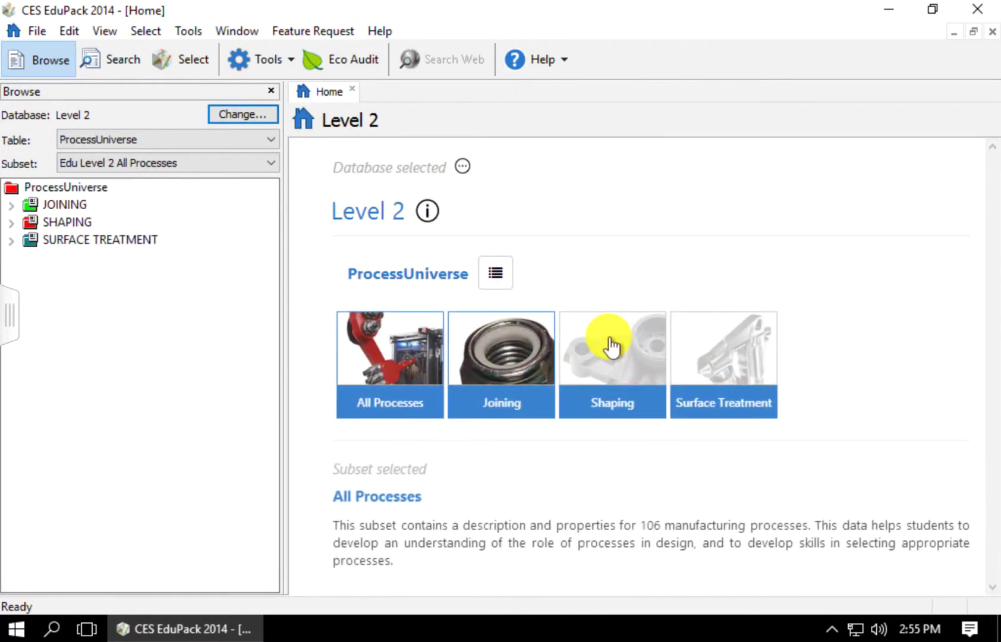
pyautogui.click(609, 348)
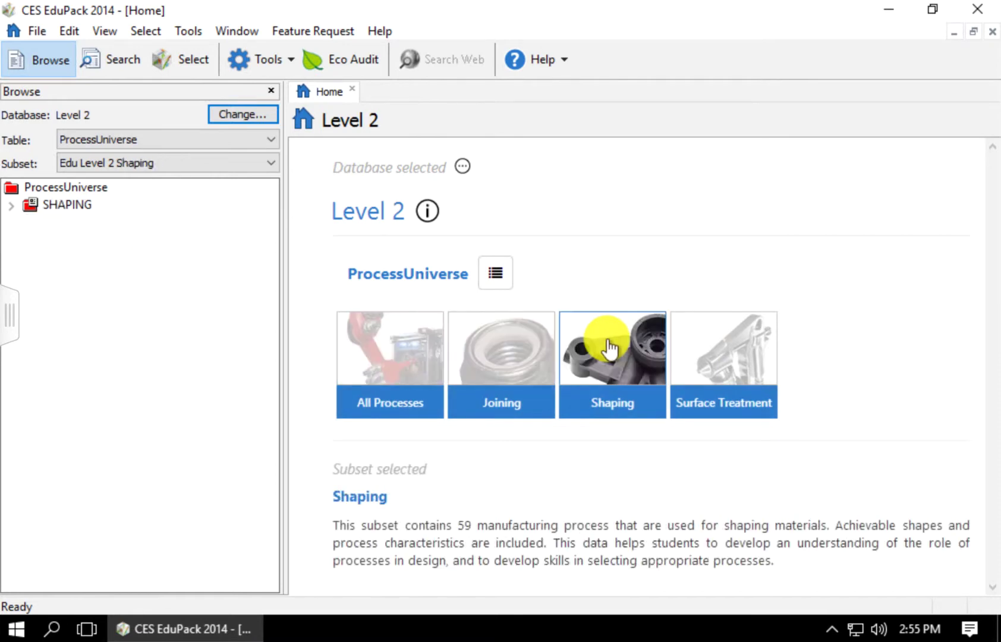
pyautogui.click(69, 202)
pyautogui.click(12, 205)
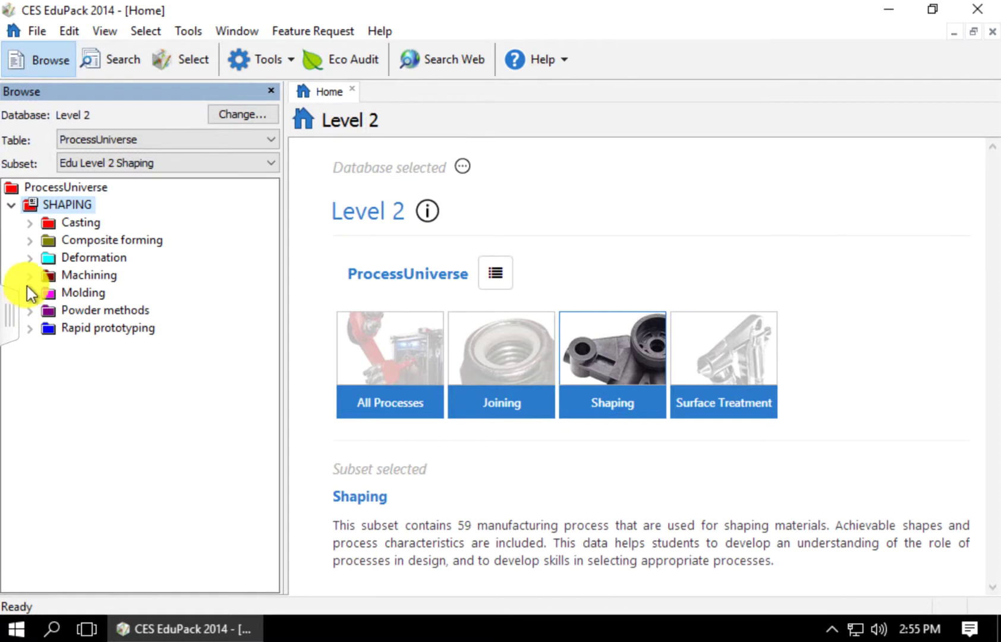
pyautogui.click(28, 240)
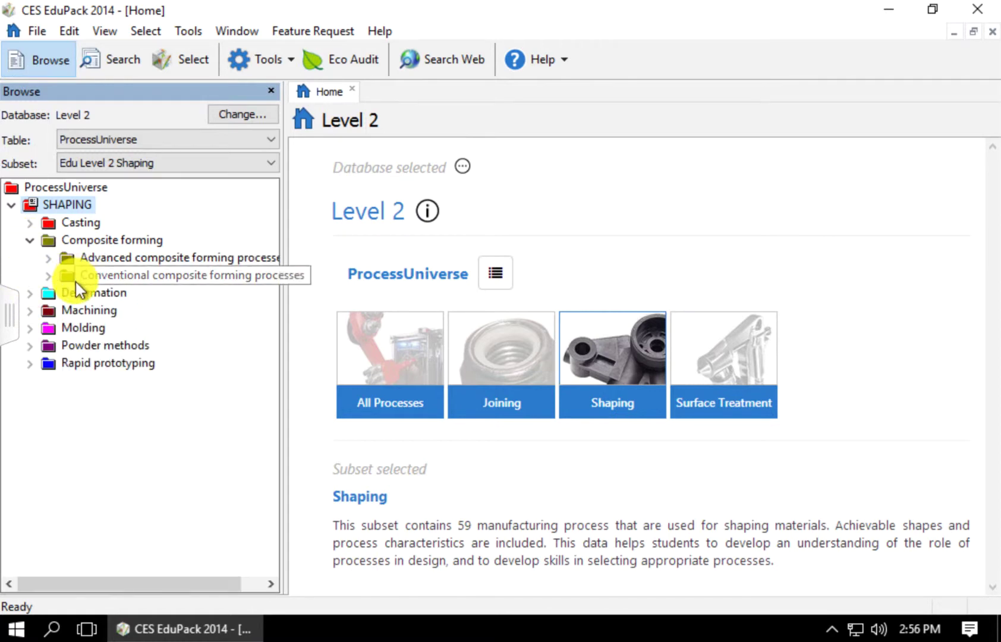
pyautogui.click(30, 329)
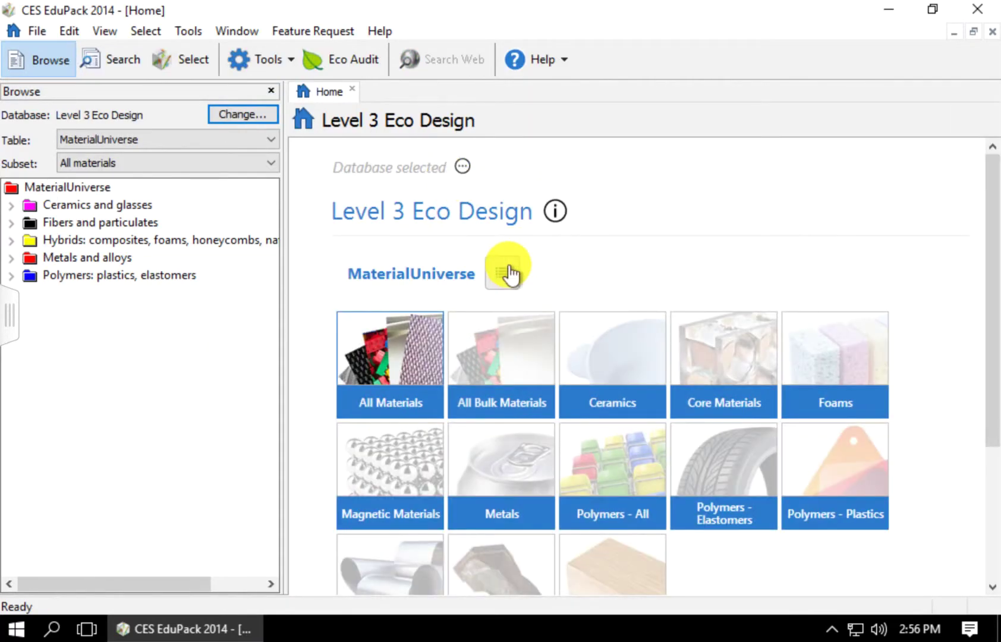
# Switch the Level 3 Eco Design database to ProcessUniverse with the Shaping subset.
pyautogui.click(508, 273)
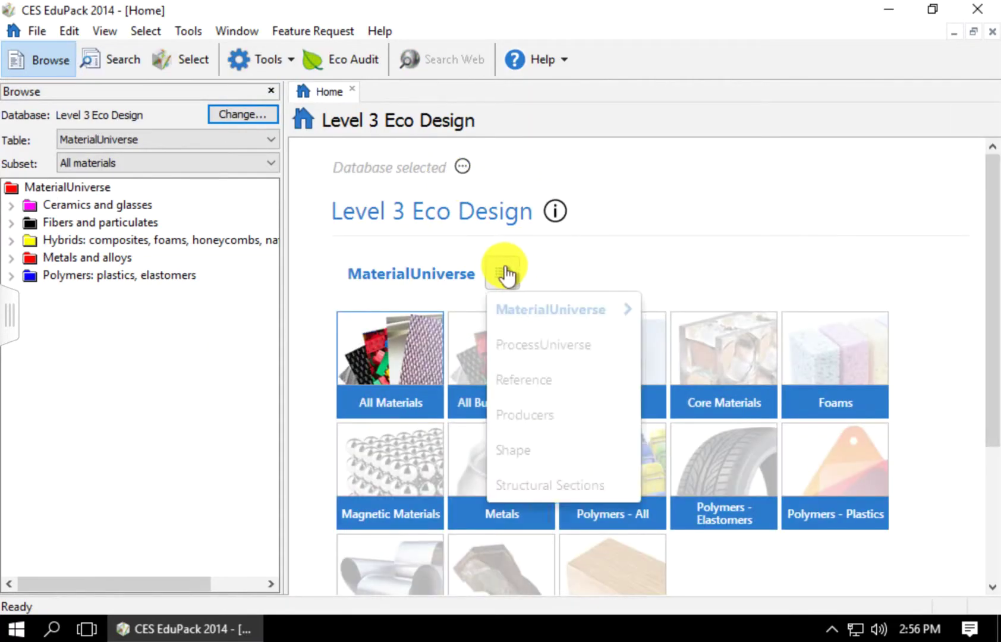
pyautogui.click(542, 345)
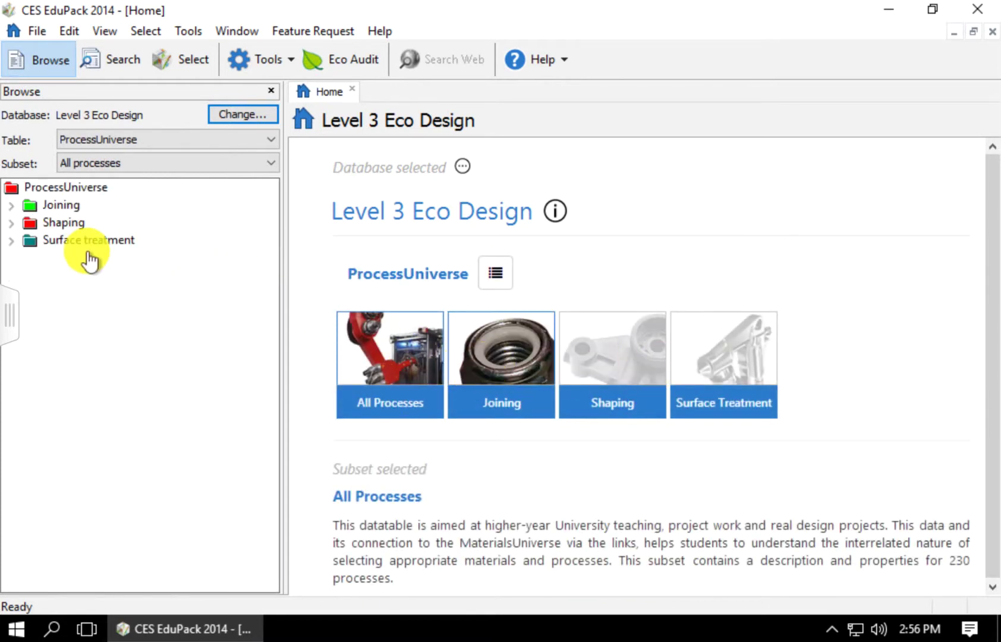
pyautogui.click(622, 355)
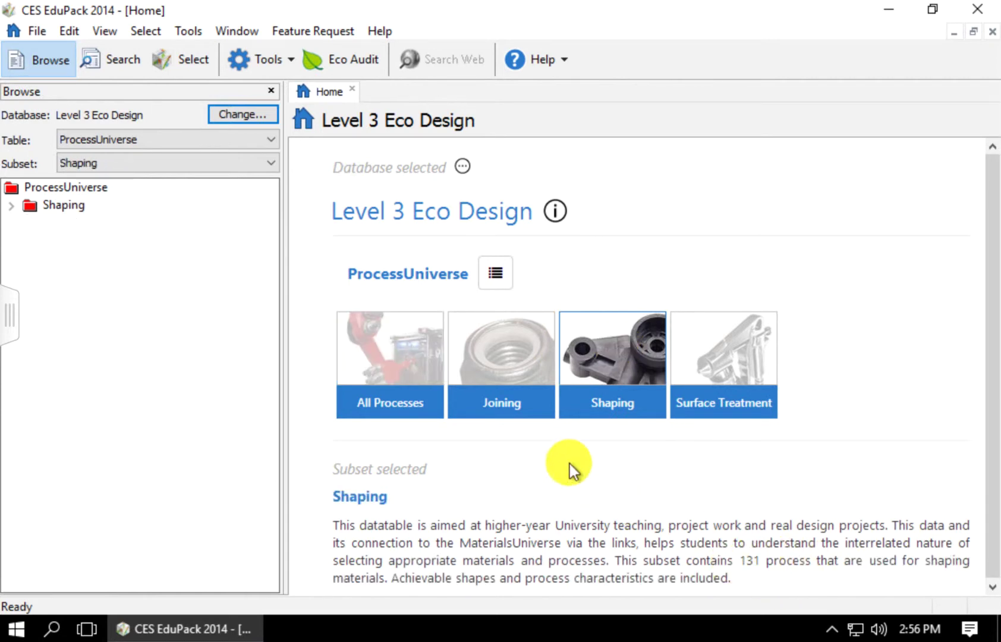
# Expand Shaping, Molding and Composite forming in the process tree.
pyautogui.click(12, 206)
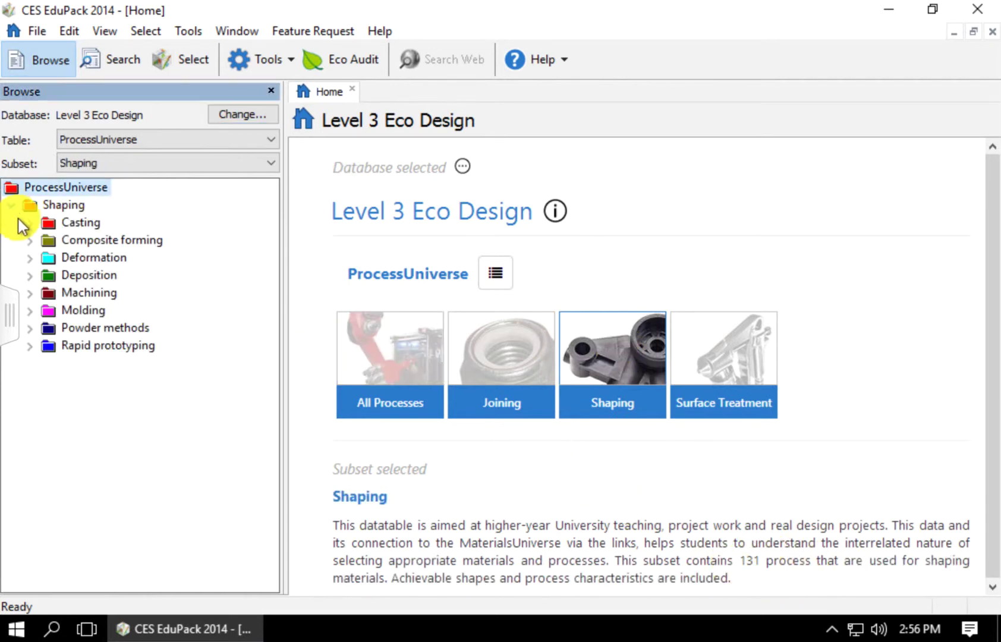
pyautogui.click(29, 311)
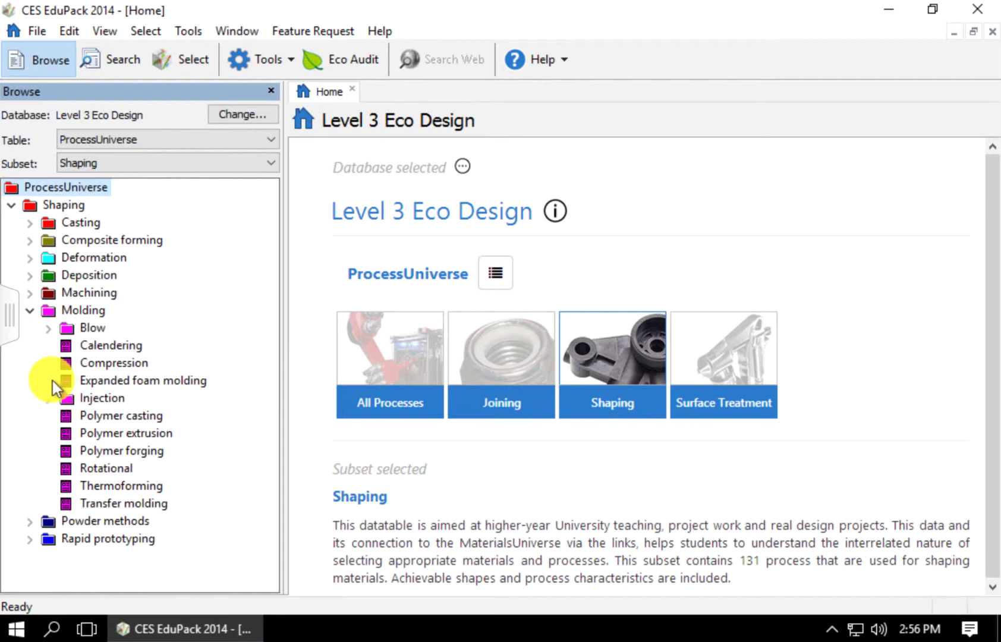
pyautogui.click(29, 240)
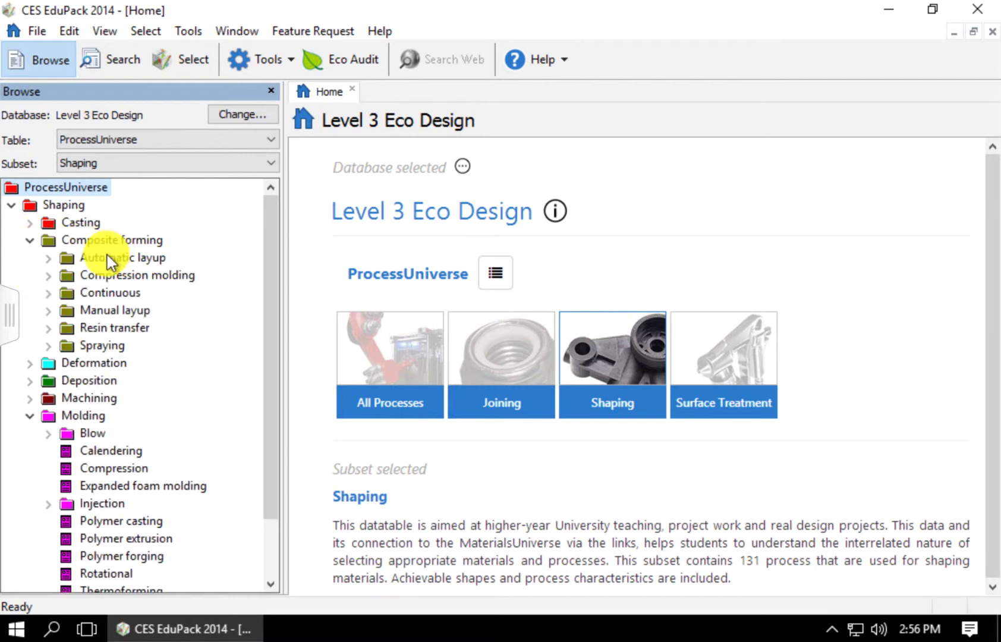